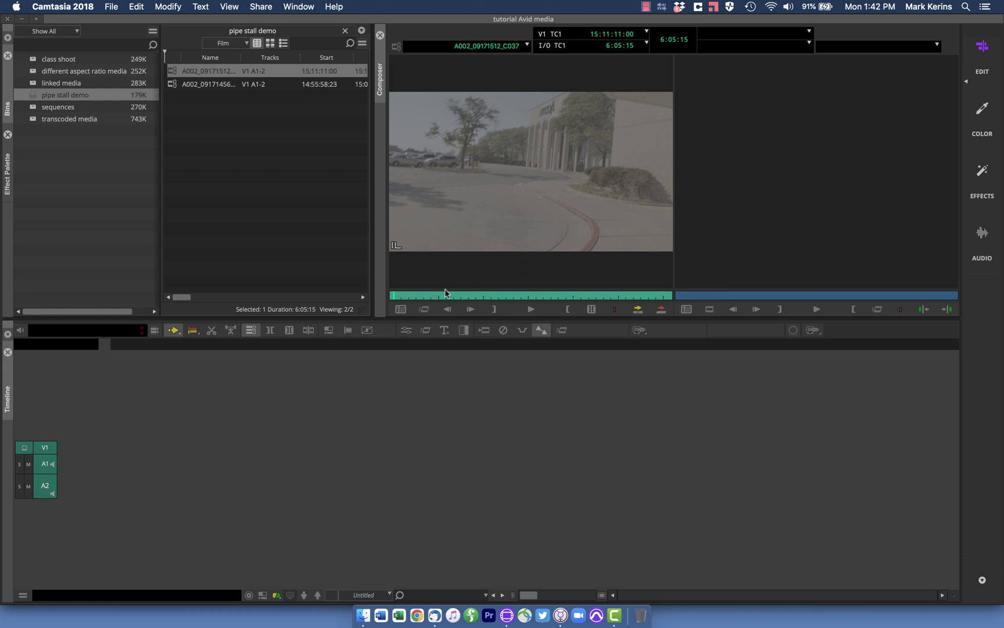
Scrub through the opening of the fast-motion clip, briefly checking the source media browser
{"action": "left_click", "coordinate": [395, 297]}
{"action": "mouse_move", "coordinate": [395, 298]}
{"action": "left_mouse_down"}
{"action": "mouse_move", "coordinate": [420, 298]}
{"action": "mouse_move", "coordinate": [388, 296]}
{"action": "left_mouse_up"}
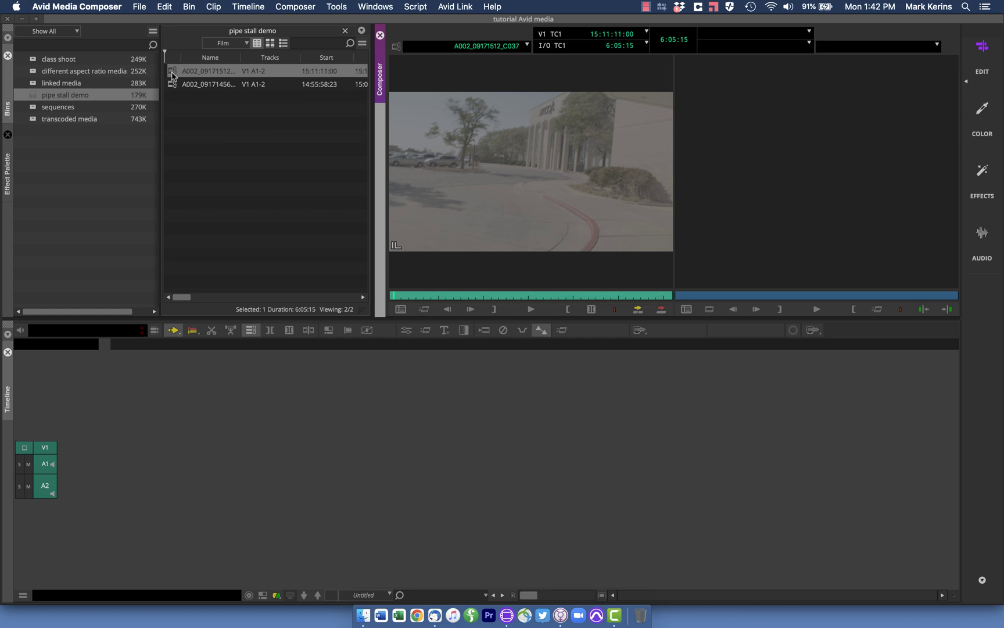
{"action": "right_click", "coordinate": [184, 123]}
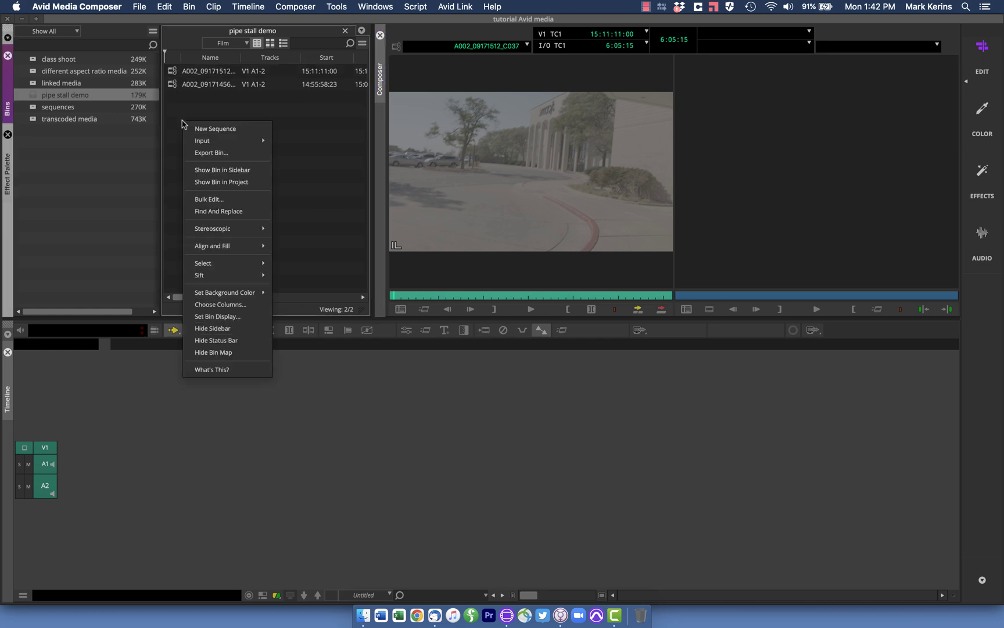
{"action": "mouse_move", "coordinate": [219, 142]}
{"action": "left_click", "coordinate": [287, 140]}
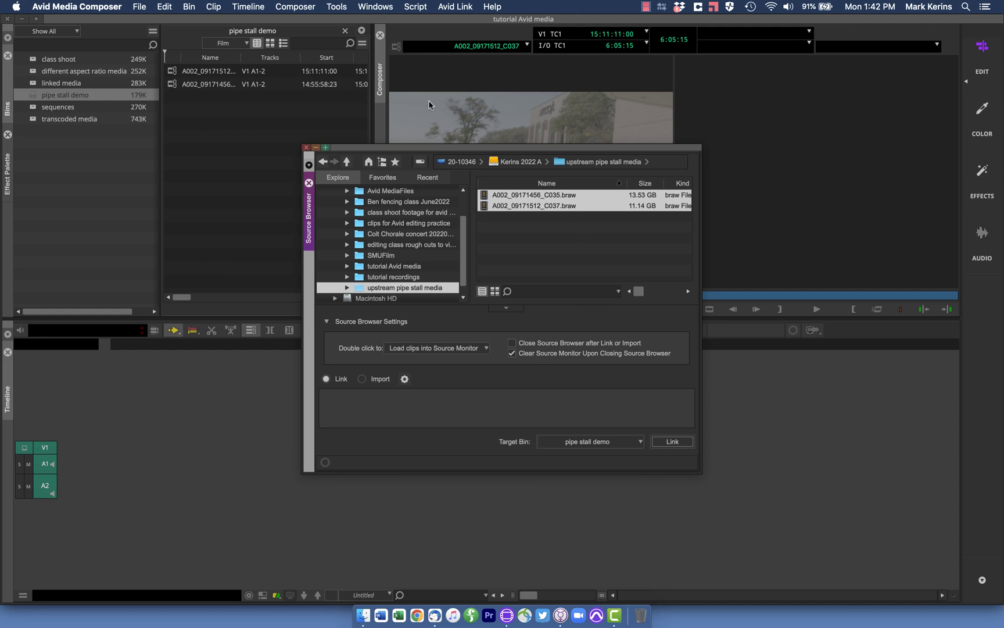
{"action": "left_click", "coordinate": [306, 148]}
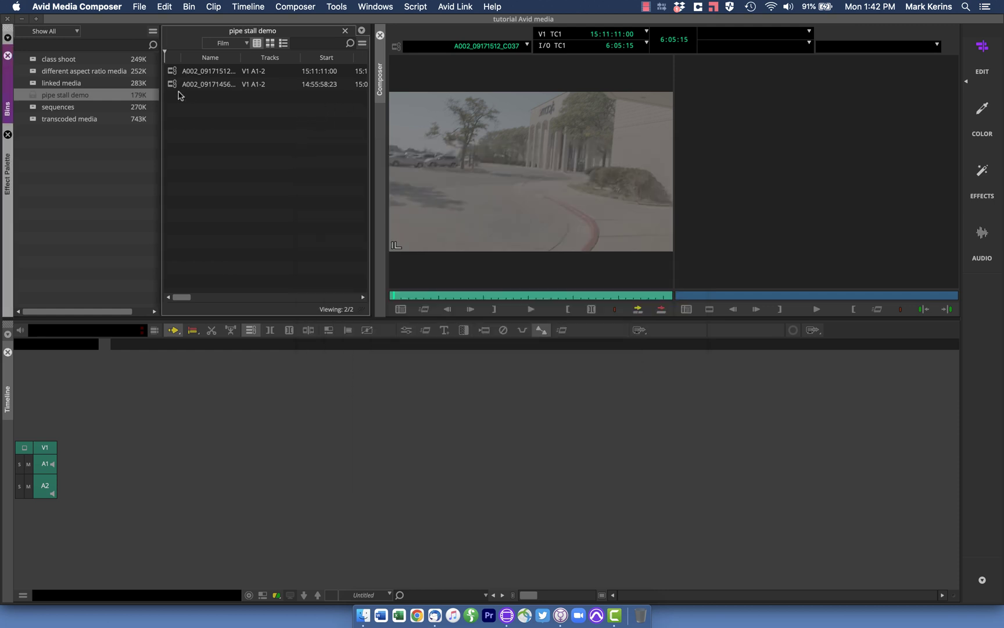
{"action": "left_click_drag", "start_coordinate": [405, 299], "coordinate": [379, 298]}
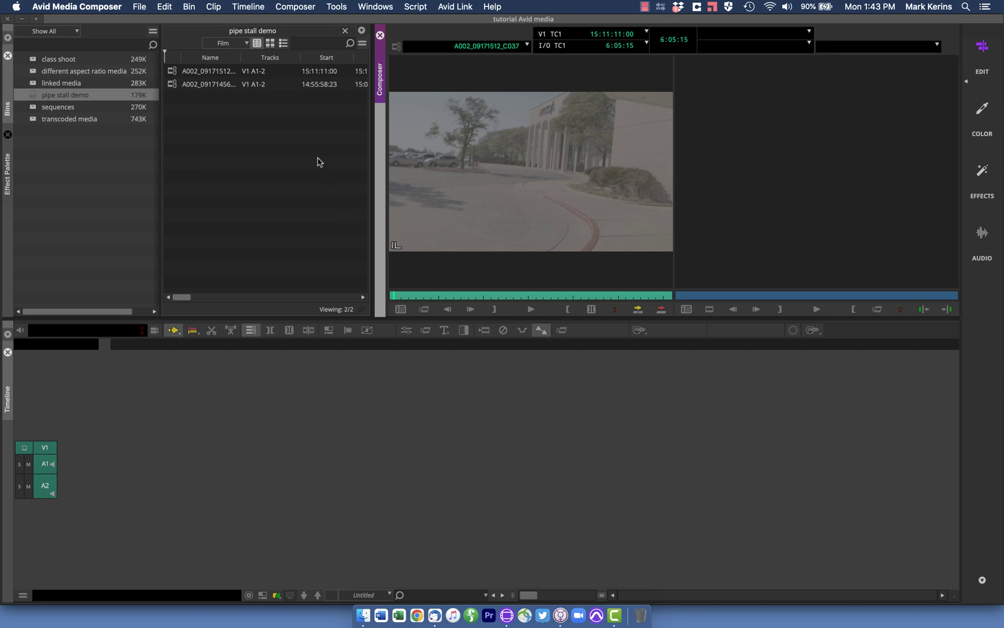
Transcode A002_09171512_C037 to Kerins 2022 A, converting audio to 48 kHz, 24 Bit
{"action": "left_click", "coordinate": [171, 72]}
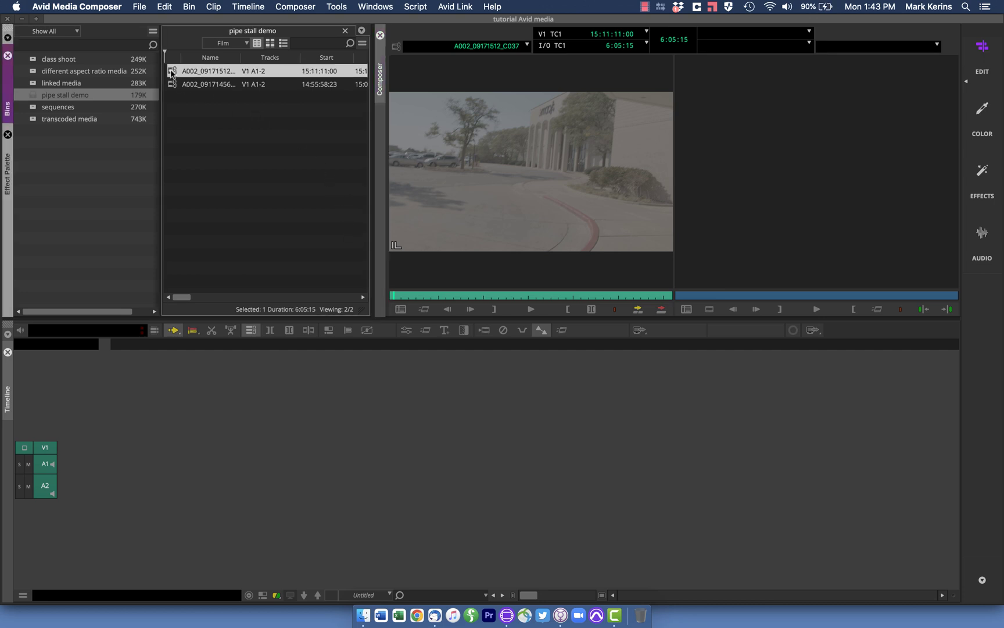
{"action": "right_click", "coordinate": [172, 73]}
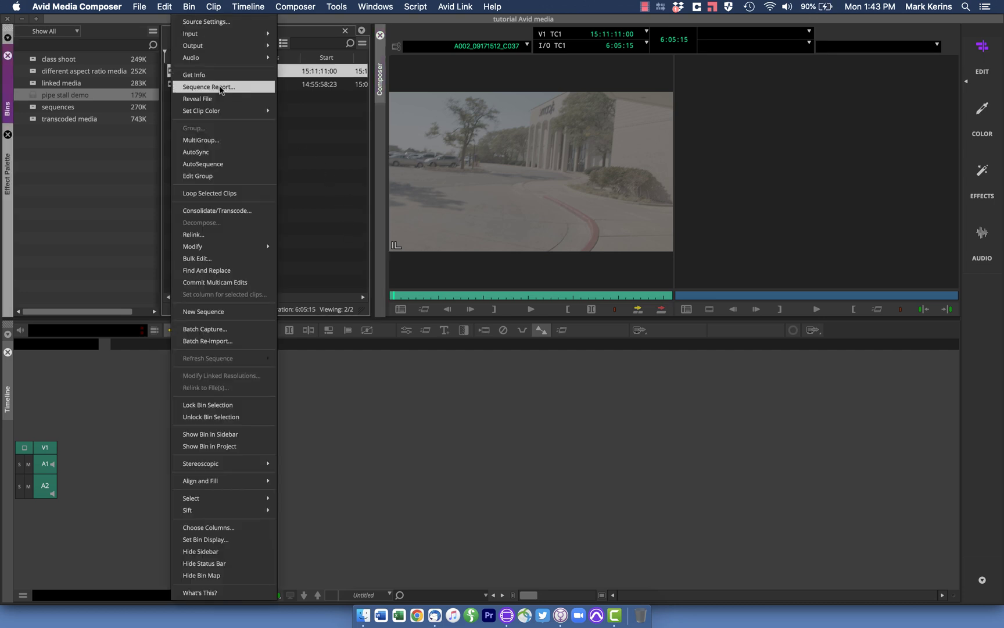
{"action": "left_click", "coordinate": [302, 126]}
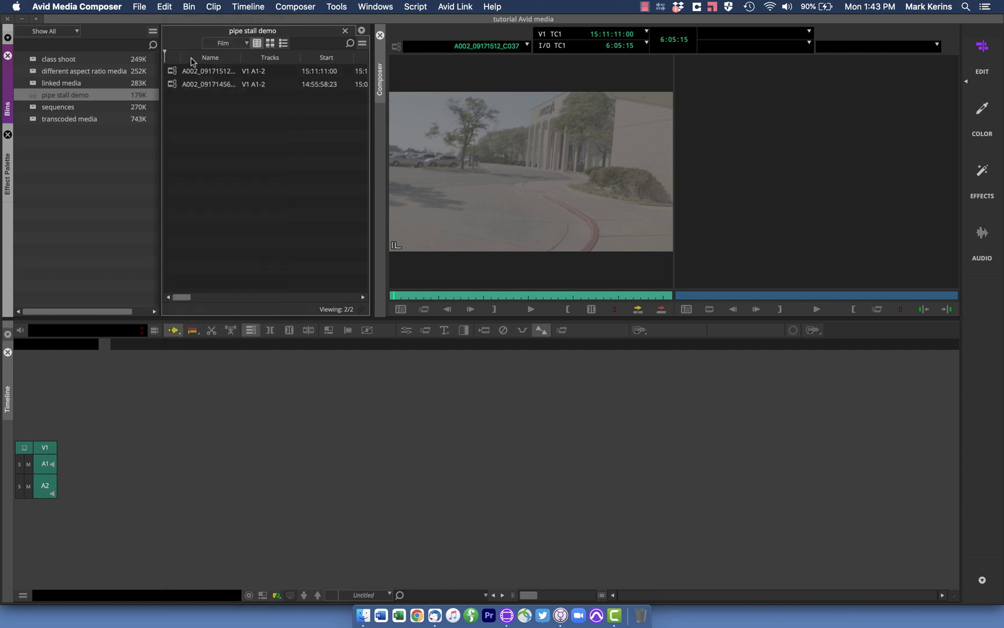
{"action": "left_click", "coordinate": [170, 73]}
{"action": "right_click", "coordinate": [171, 73]}
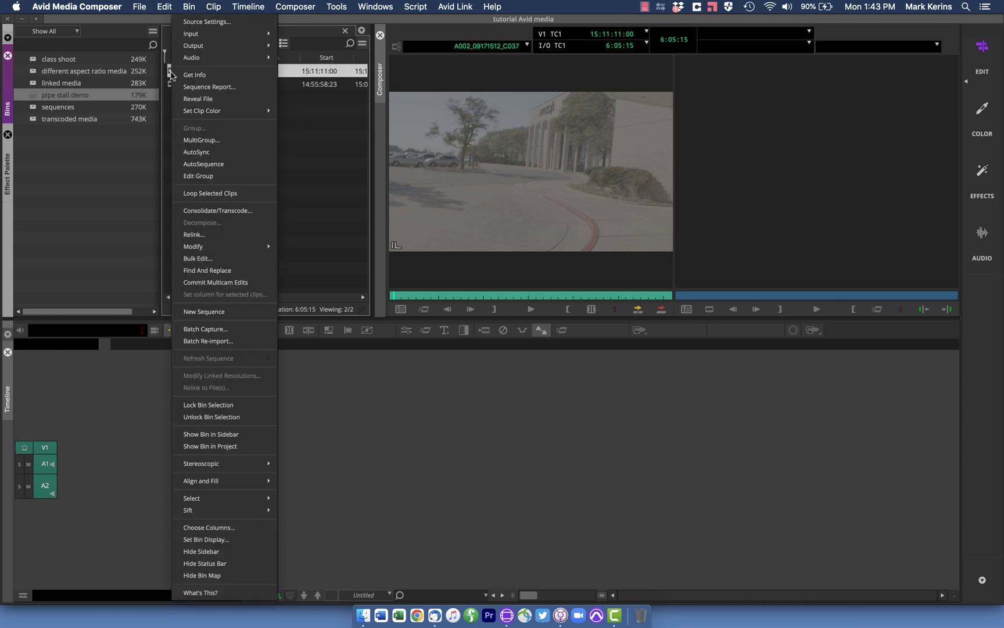
{"action": "left_click", "coordinate": [210, 211]}
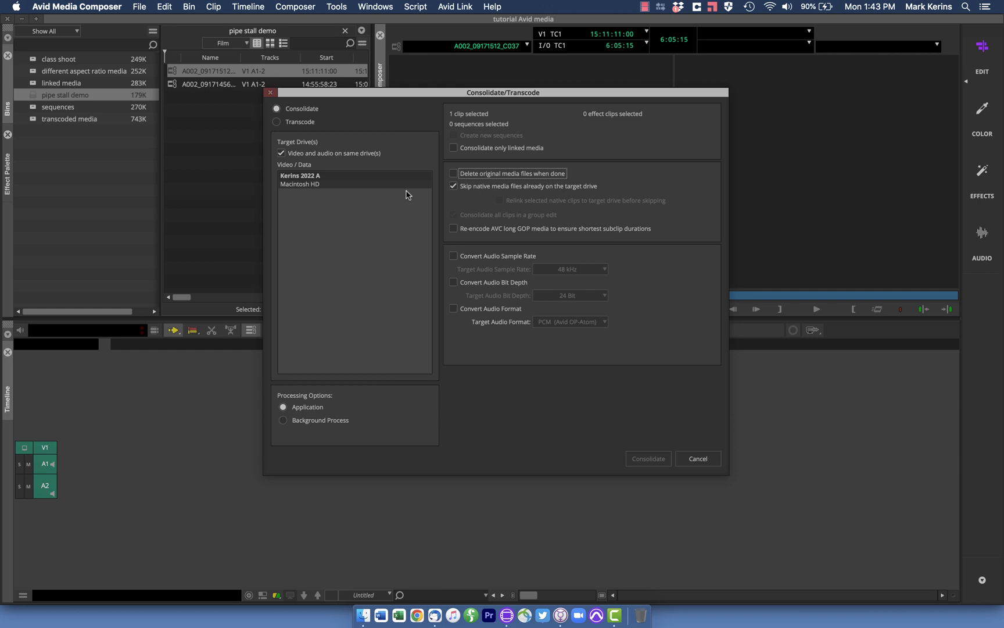
{"action": "left_click", "coordinate": [300, 122]}
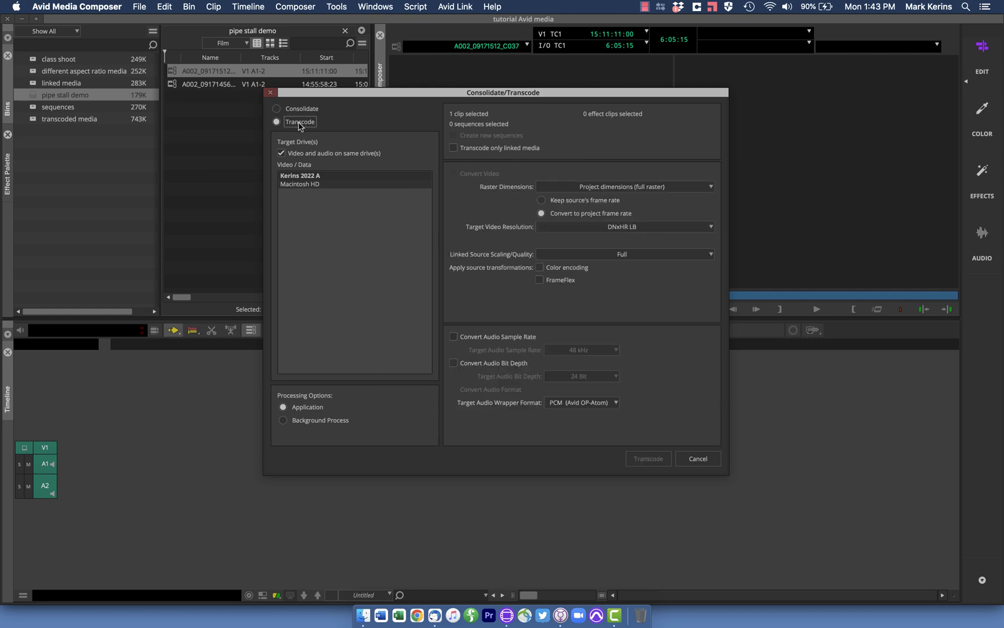
{"action": "left_click", "coordinate": [298, 177]}
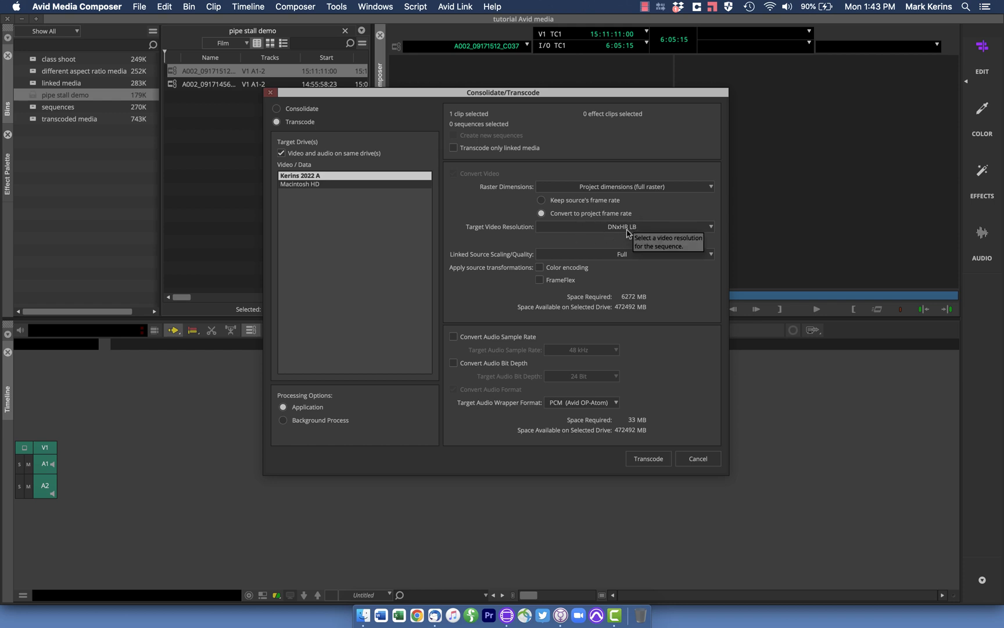
{"action": "left_click", "coordinate": [505, 337]}
{"action": "left_click", "coordinate": [504, 363]}
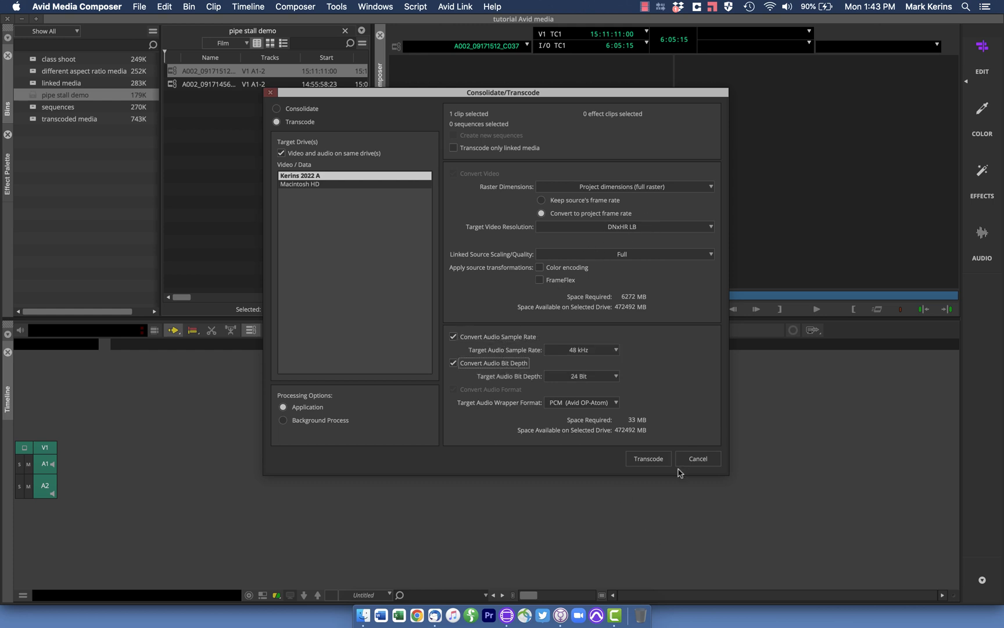
{"action": "left_click", "coordinate": [647, 462]}
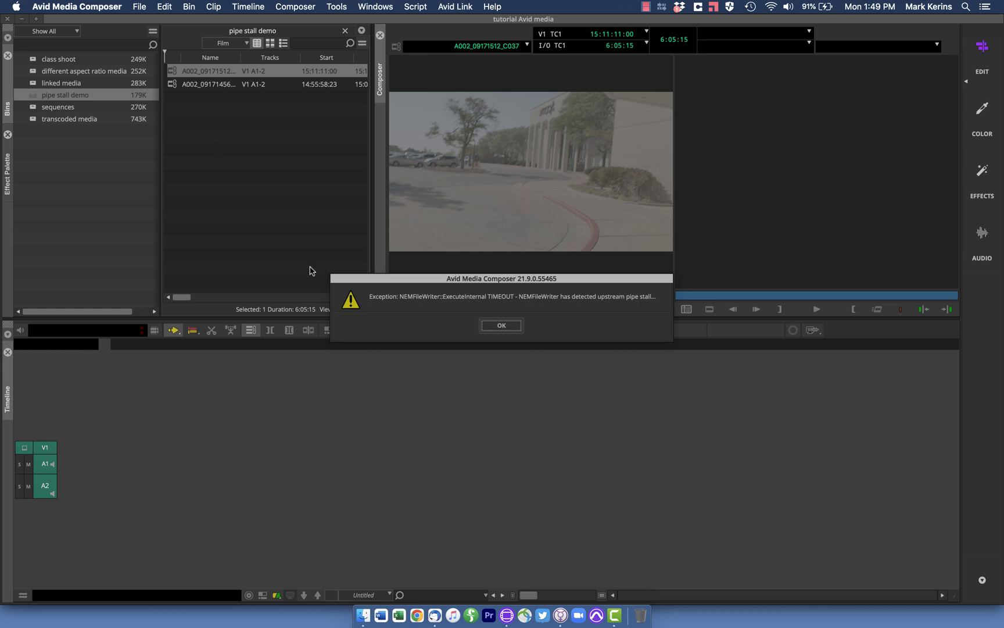
Acknowledge the NEMFileWriter TIMEOUT exception with OK
{"action": "left_click", "coordinate": [494, 327]}
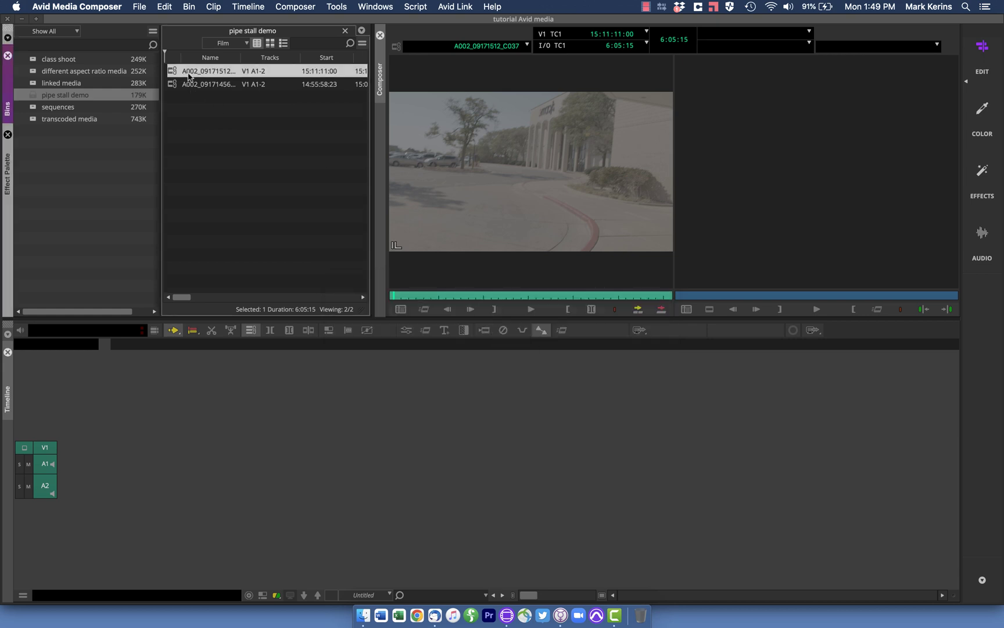
{"action": "left_click_drag", "start_coordinate": [409, 295], "coordinate": [389, 290]}
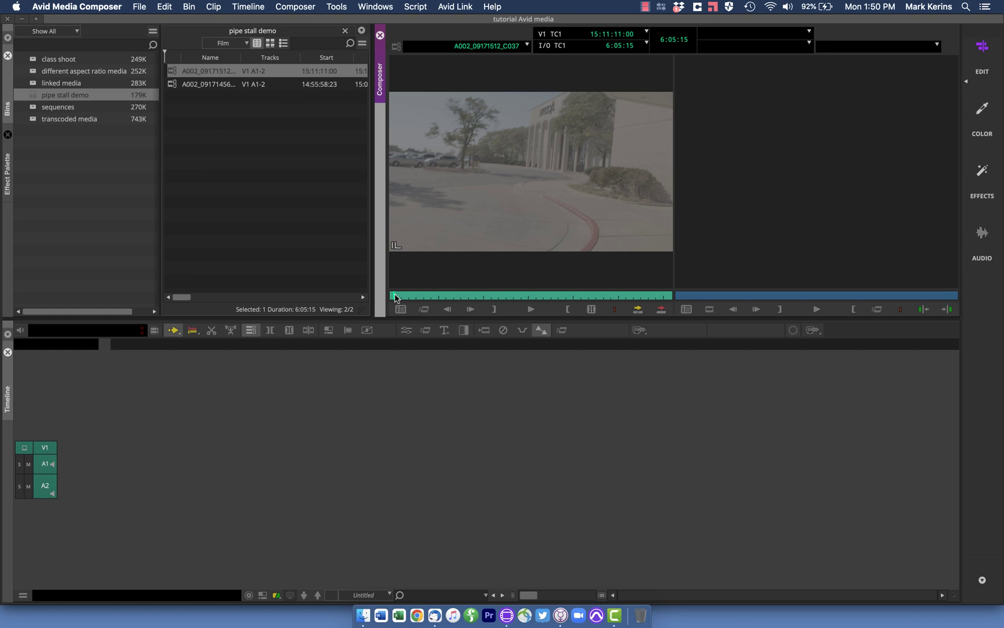
{"action": "left_click_drag", "start_coordinate": [395, 297], "coordinate": [525, 298]}
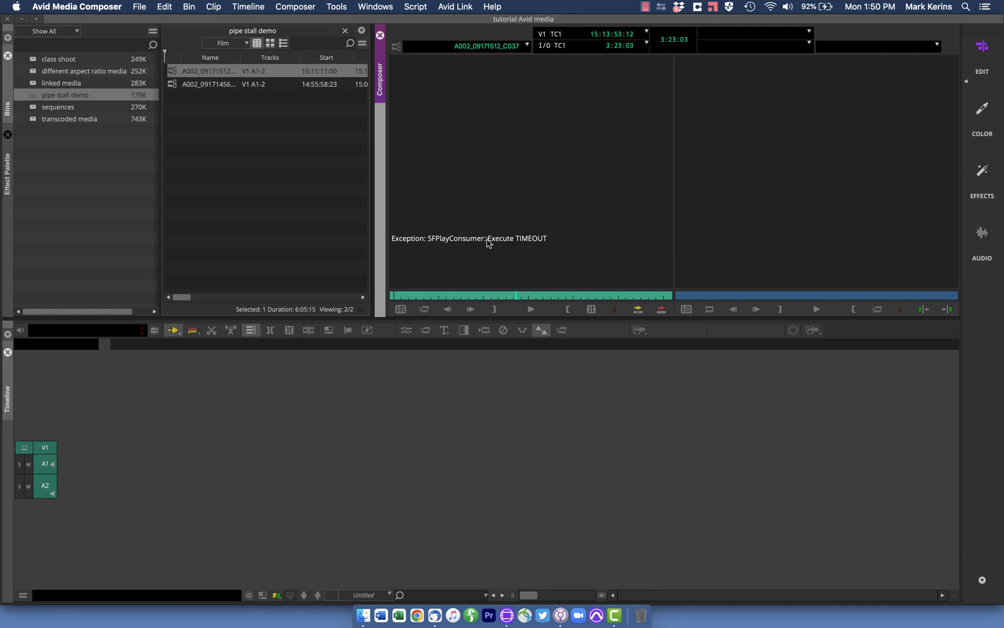
{"action": "left_click_drag", "start_coordinate": [423, 296], "coordinate": [390, 292]}
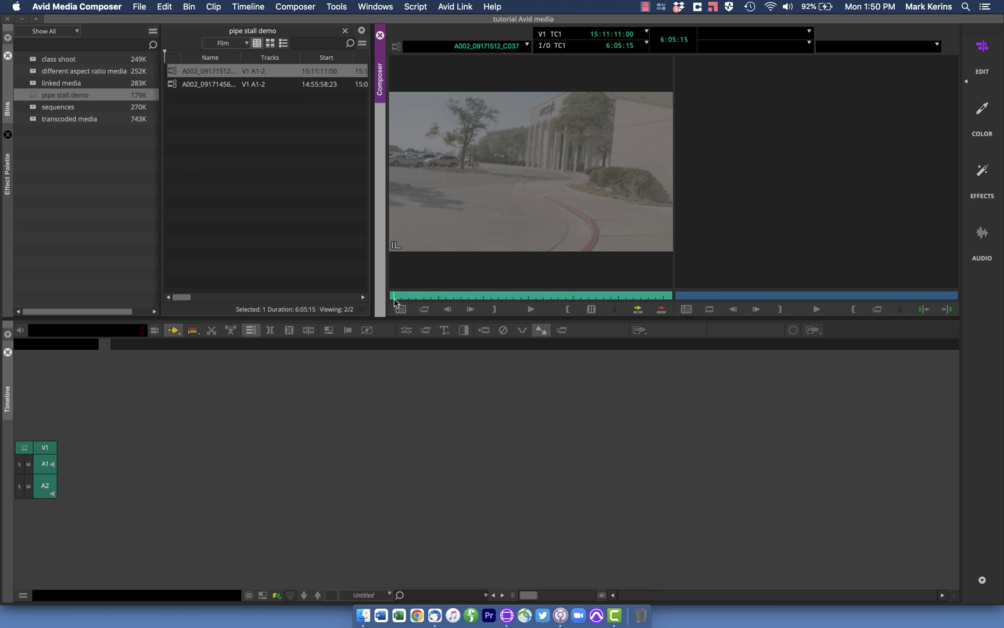
{"action": "left_click_drag", "start_coordinate": [400, 300], "coordinate": [514, 300]}
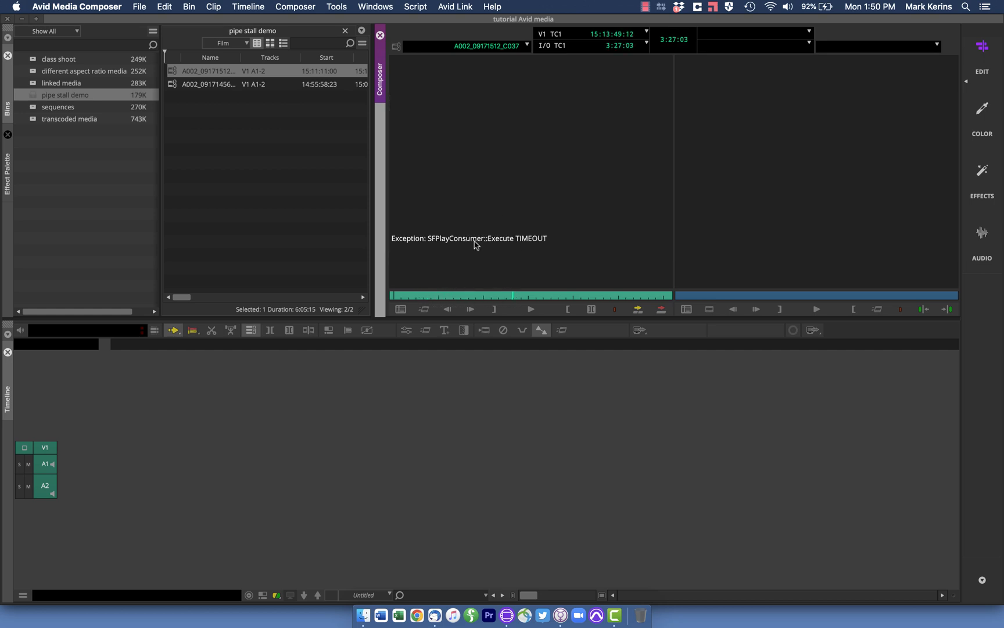
{"action": "left_click_drag", "start_coordinate": [415, 297], "coordinate": [375, 295]}
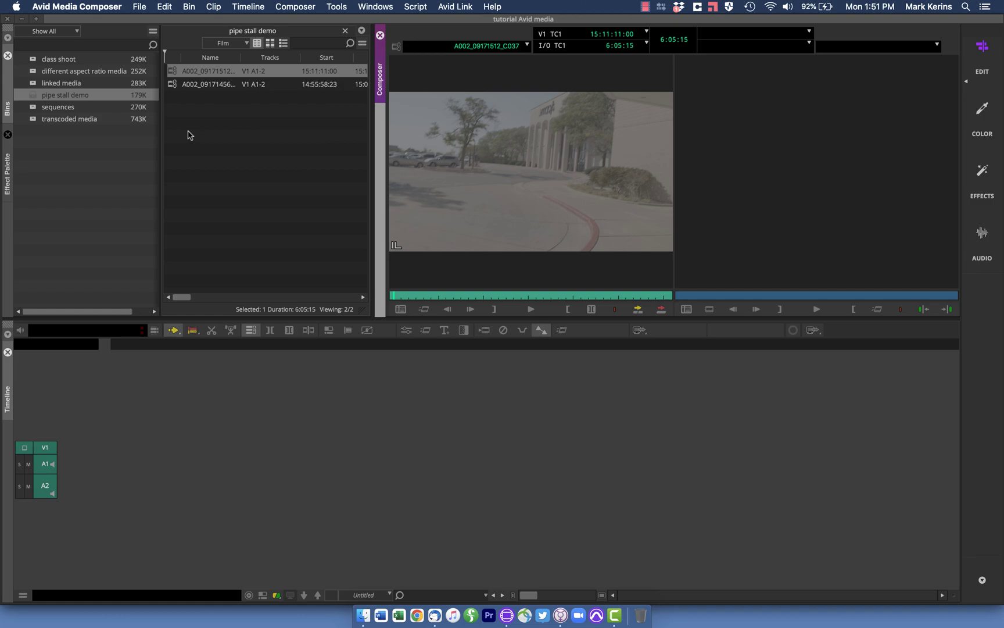
Scrub the loaded clip to 15:12:10:18 and later shots, then return to its first frame
{"action": "left_click_drag", "start_coordinate": [172, 296], "coordinate": [195, 295]}
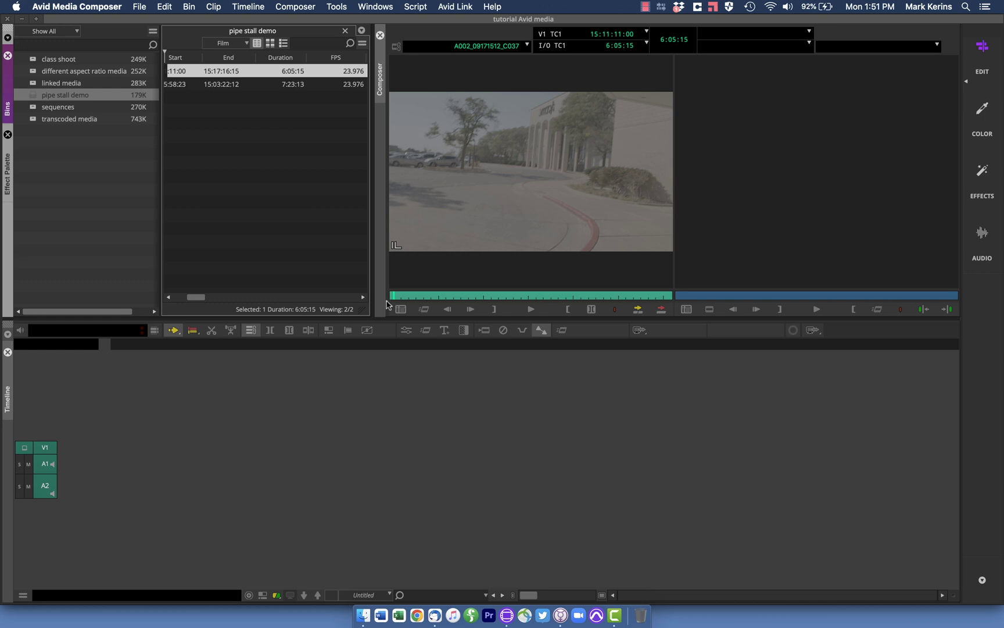
{"action": "left_click", "coordinate": [423, 296]}
{"action": "left_click_drag", "start_coordinate": [423, 295], "coordinate": [439, 296]}
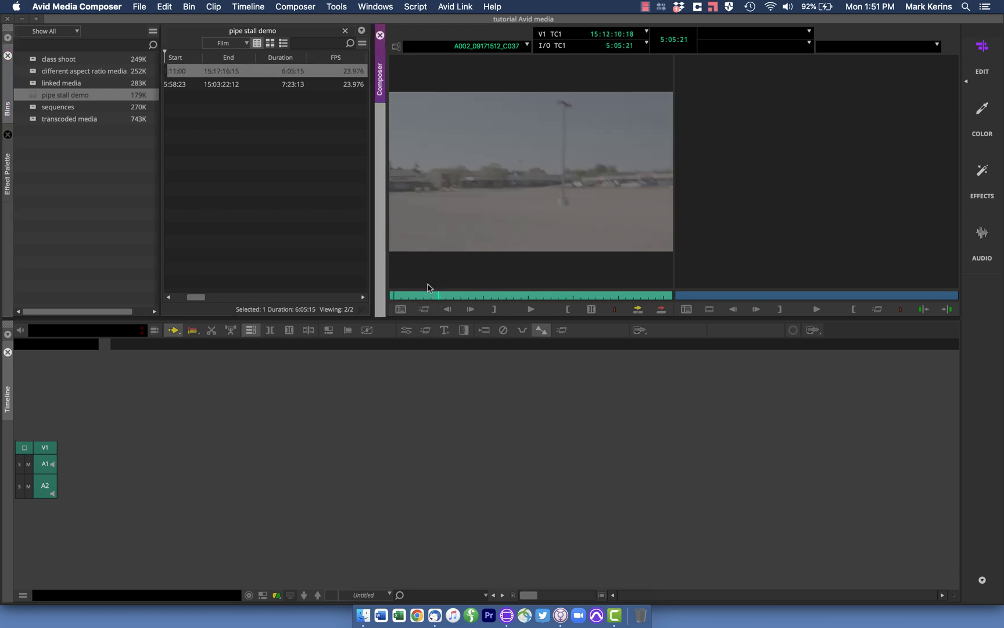
{"action": "left_click_drag", "start_coordinate": [455, 296], "coordinate": [391, 297]}
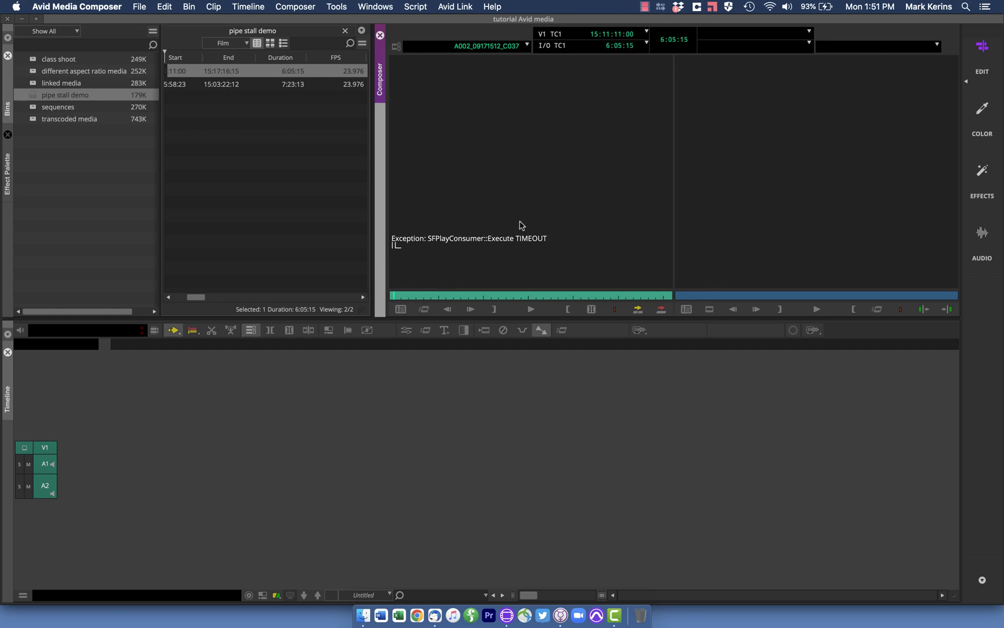
{"action": "left_click", "coordinate": [384, 296]}
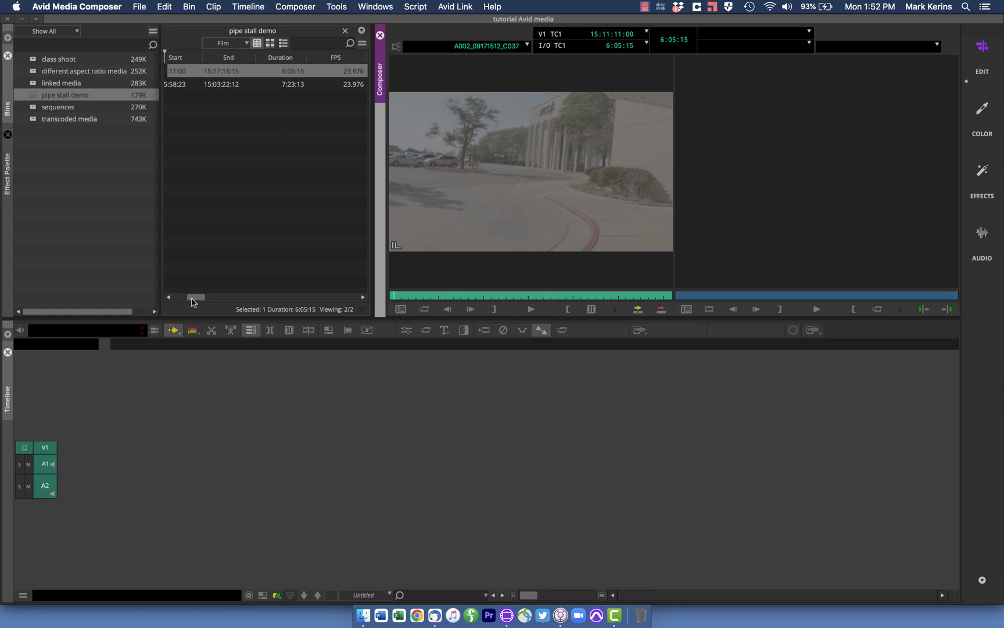
{"action": "left_click_drag", "start_coordinate": [195, 298], "coordinate": [179, 300]}
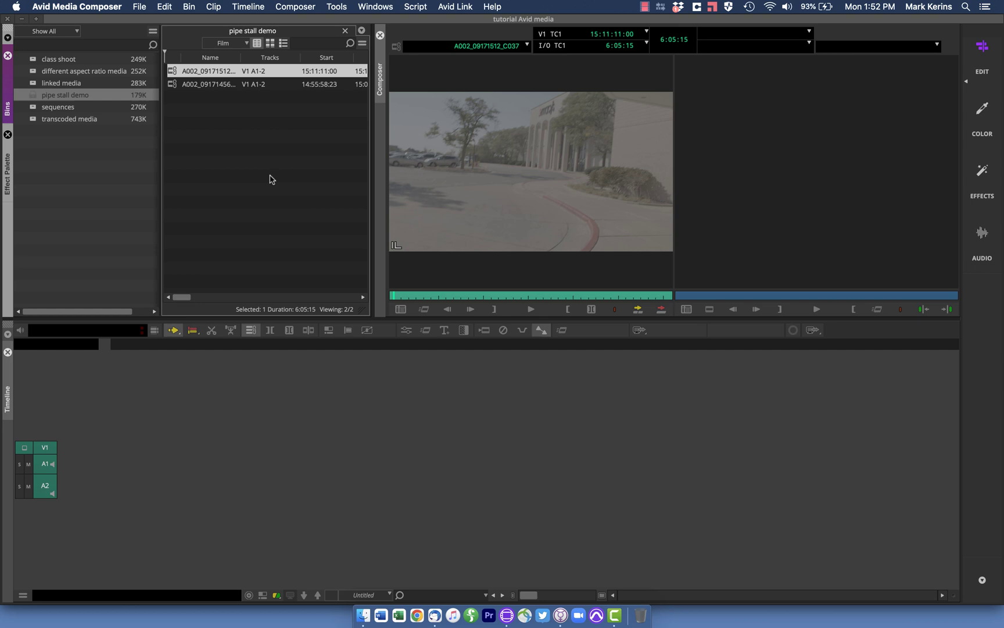
{"action": "double_click", "coordinate": [170, 85]}
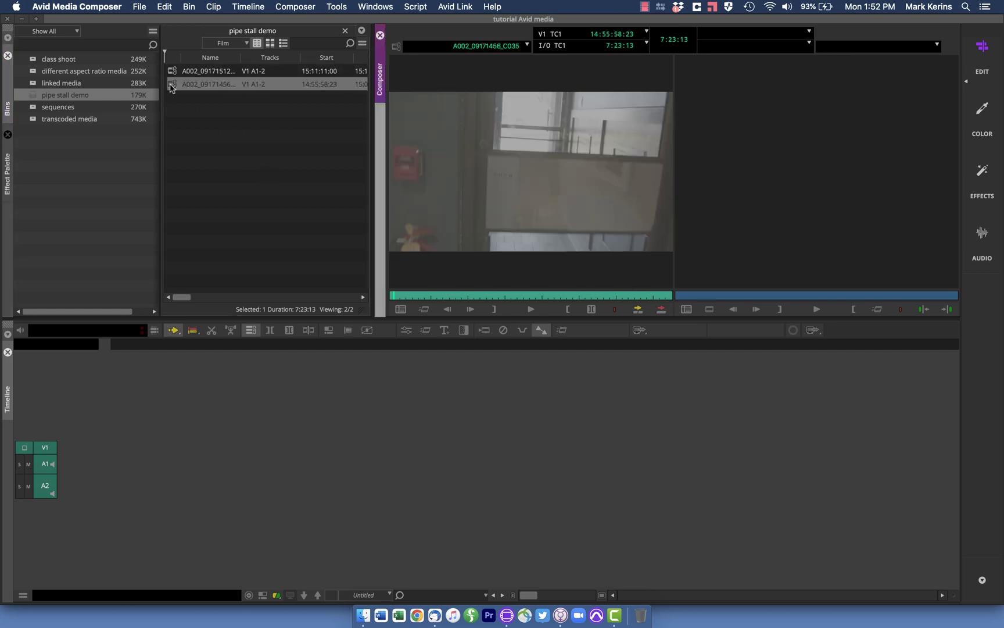
{"action": "mouse_move", "coordinate": [401, 297]}
{"action": "left_mouse_down"}
{"action": "mouse_move", "coordinate": [558, 299]}
{"action": "mouse_move", "coordinate": [386, 293]}
{"action": "left_mouse_up"}
Load clip C037 and create a new sequence named 'temp clip C037 fast motion w error'
{"action": "left_click", "coordinate": [173, 74]}
{"action": "double_click", "coordinate": [173, 74]}
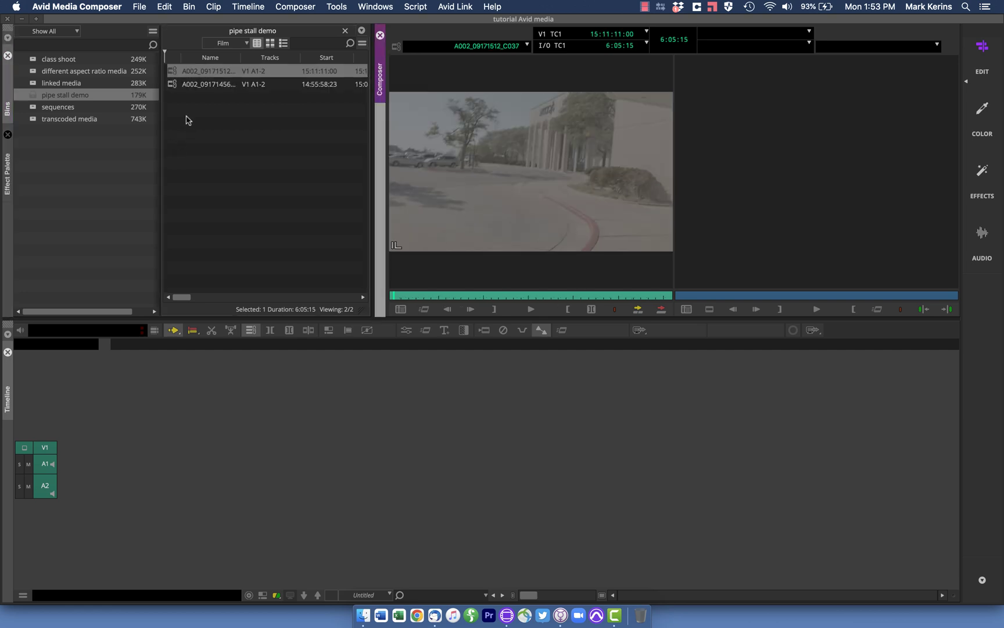
{"action": "key", "text": "super+shift+n"}
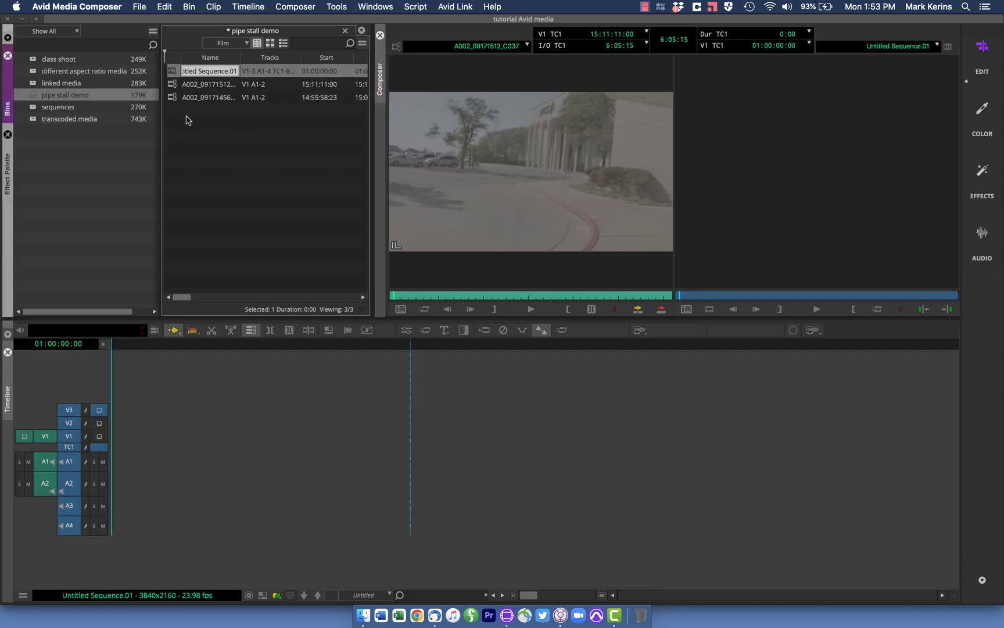
{"action": "type", "text": "temp clip 1"}
{"action": "key", "text": "Return"}
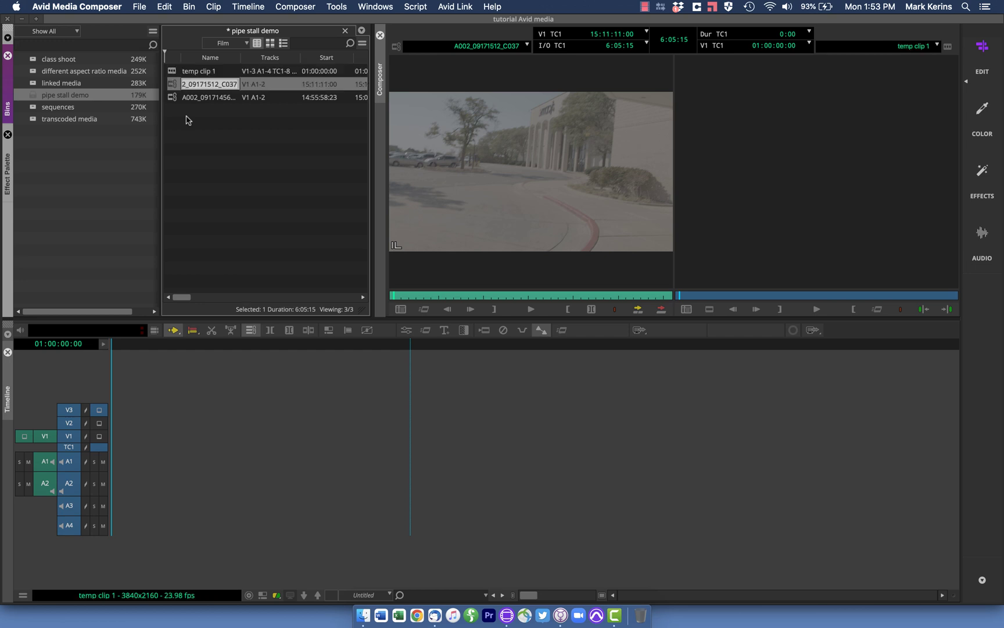
{"action": "left_click", "coordinate": [218, 70]}
{"action": "type", "text": "C037 fast m"}
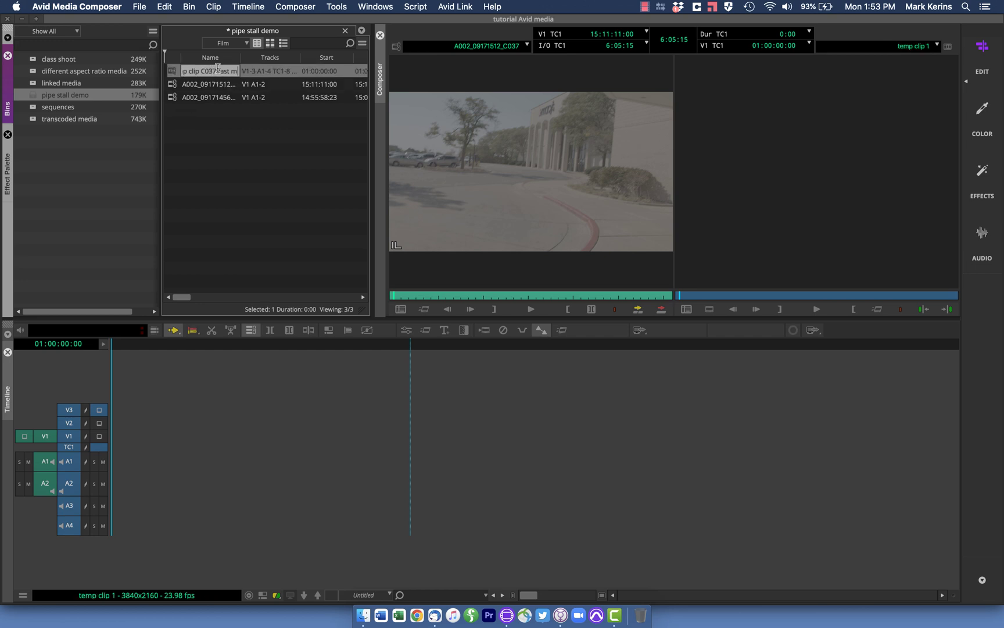
{"action": "type", "text": "otion w error"}
{"action": "key", "text": "Return"}
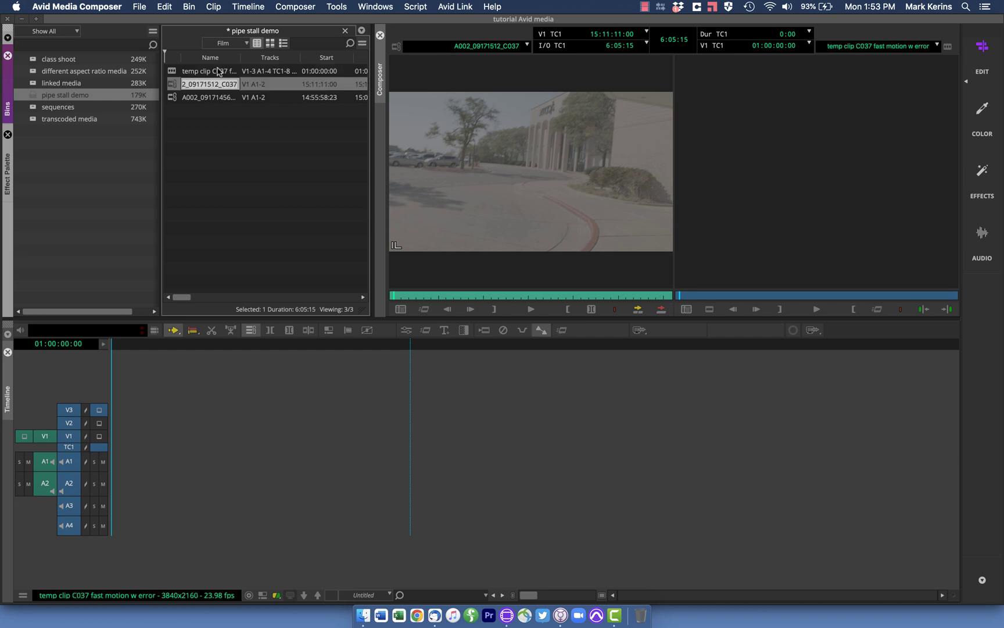
{"action": "double_click", "coordinate": [172, 70]}
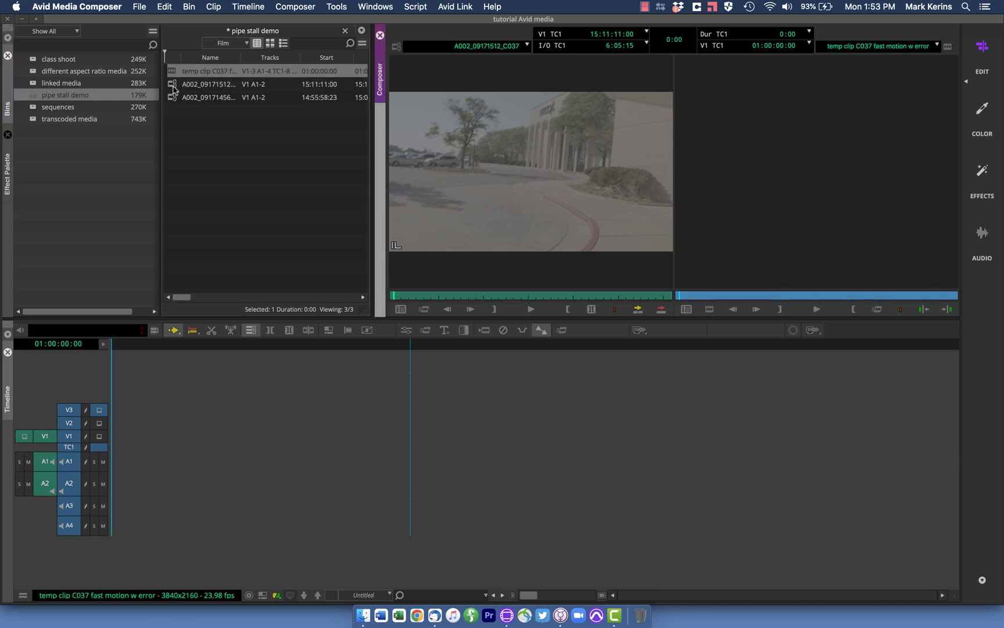
Play C037 to find the fault and overwrite its playable 1:16:07 onto V1, A1 and A2
{"action": "left_click", "coordinate": [175, 85]}
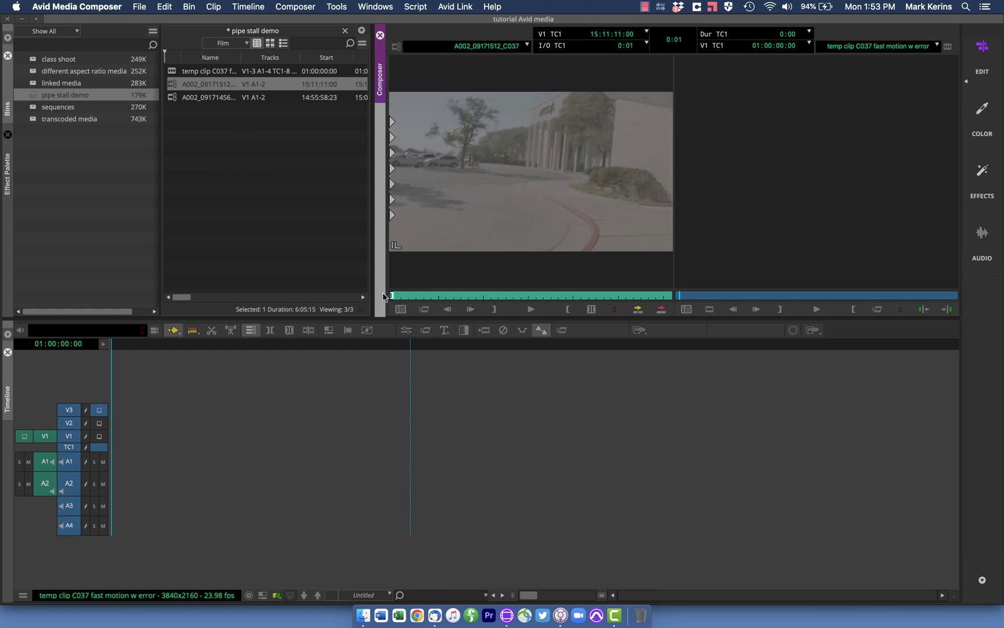
{"action": "left_click", "coordinate": [438, 297]}
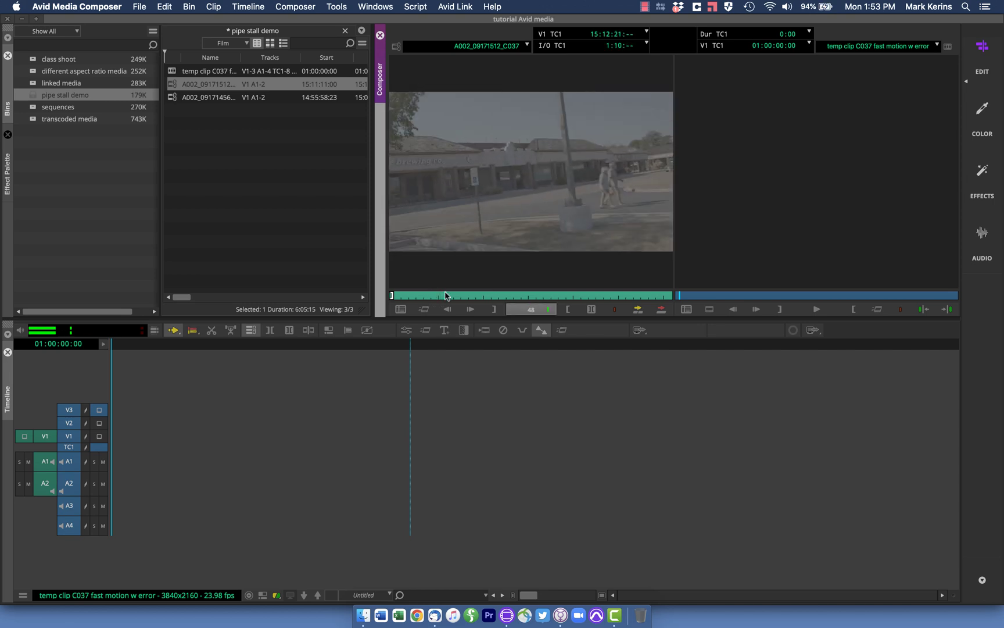
{"action": "key", "text": "space"}
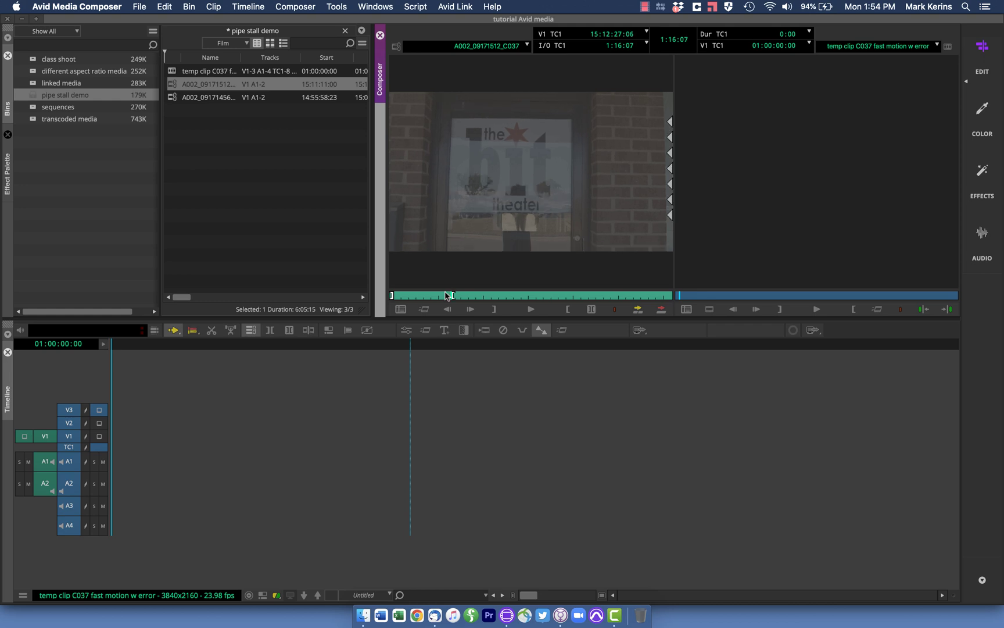
{"action": "key", "text": "v"}
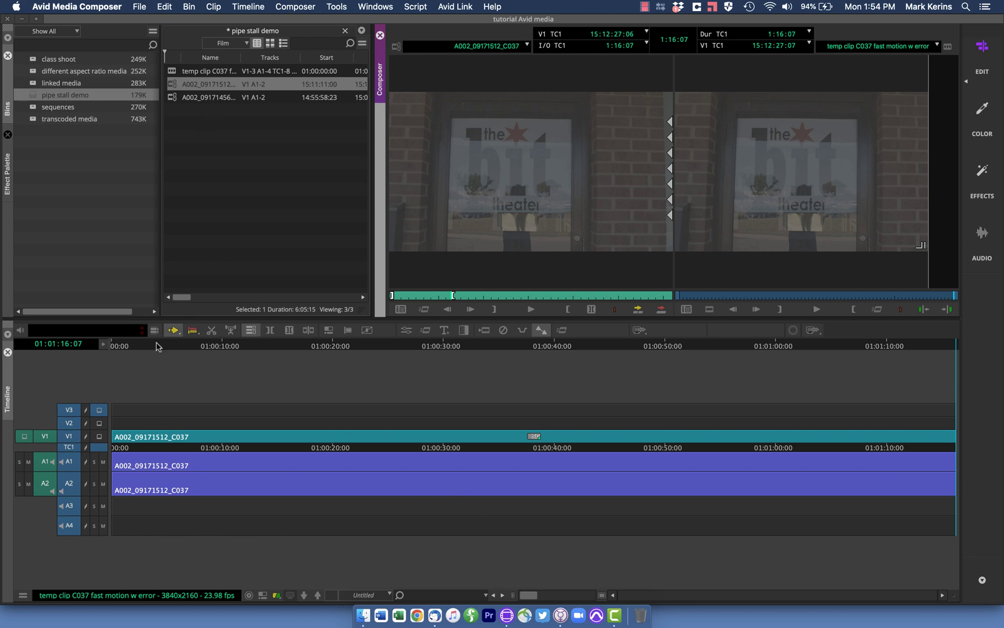
{"action": "left_click", "coordinate": [172, 72]}
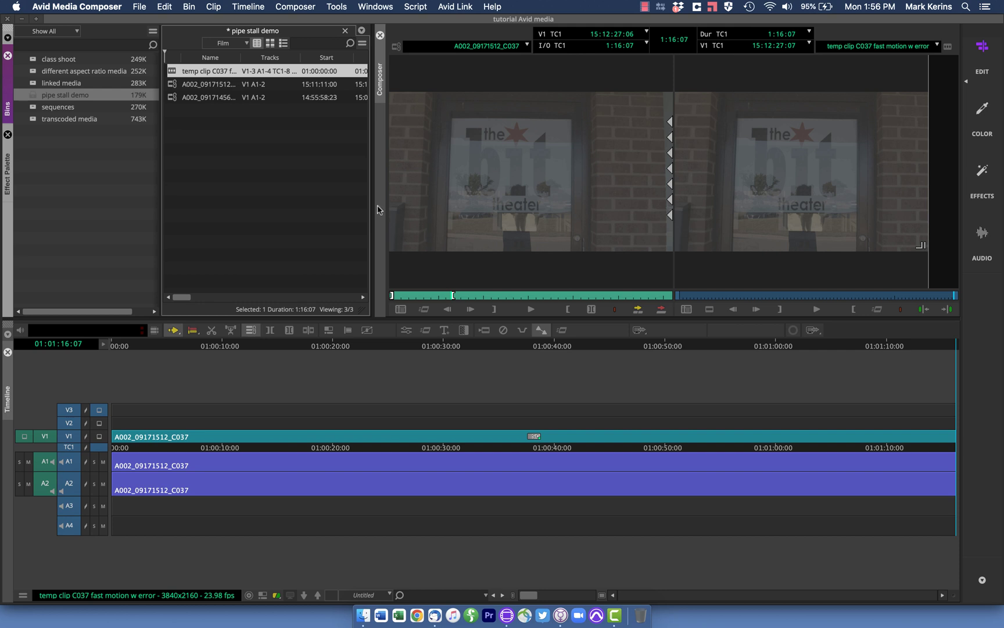
{"action": "left_click", "coordinate": [171, 85]}
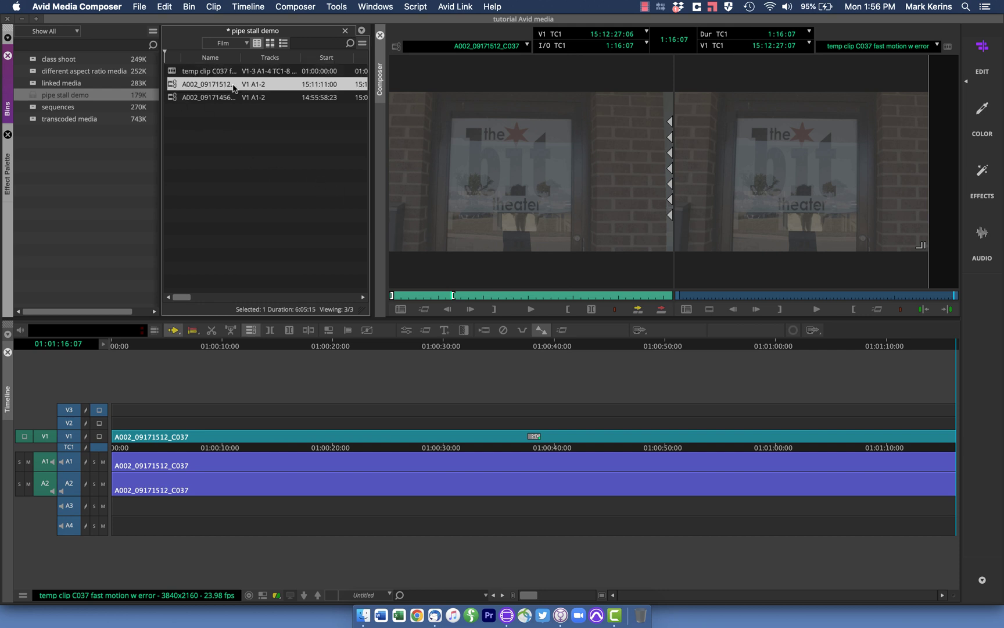
Export 'temp clip C037 fast motion w error' with the MXF DNxHD LB preset to the upstream pipe stall folder
{"action": "left_click", "coordinate": [171, 70]}
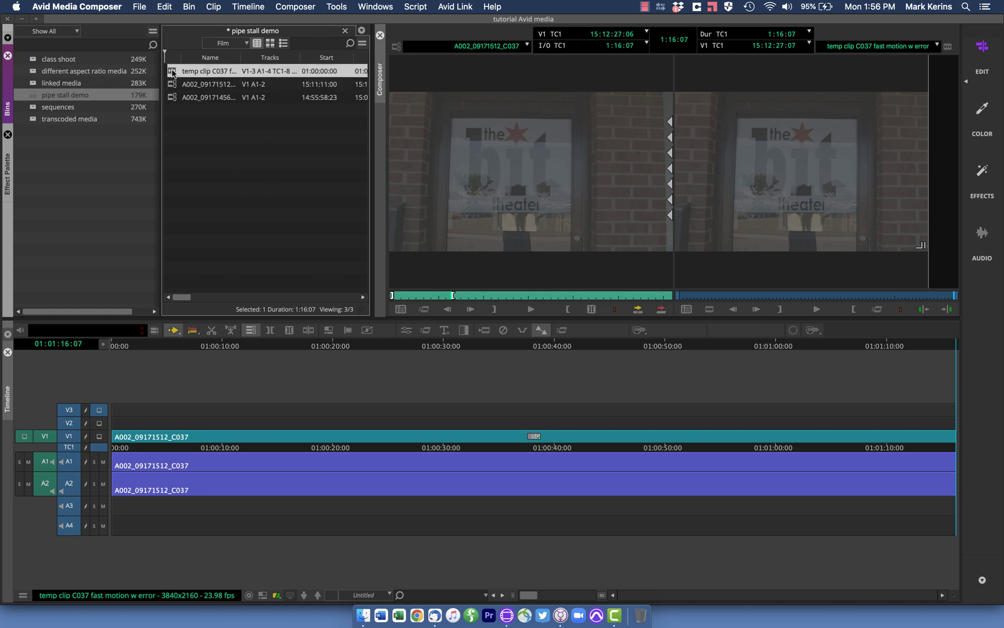
{"action": "left_click", "coordinate": [140, 6]}
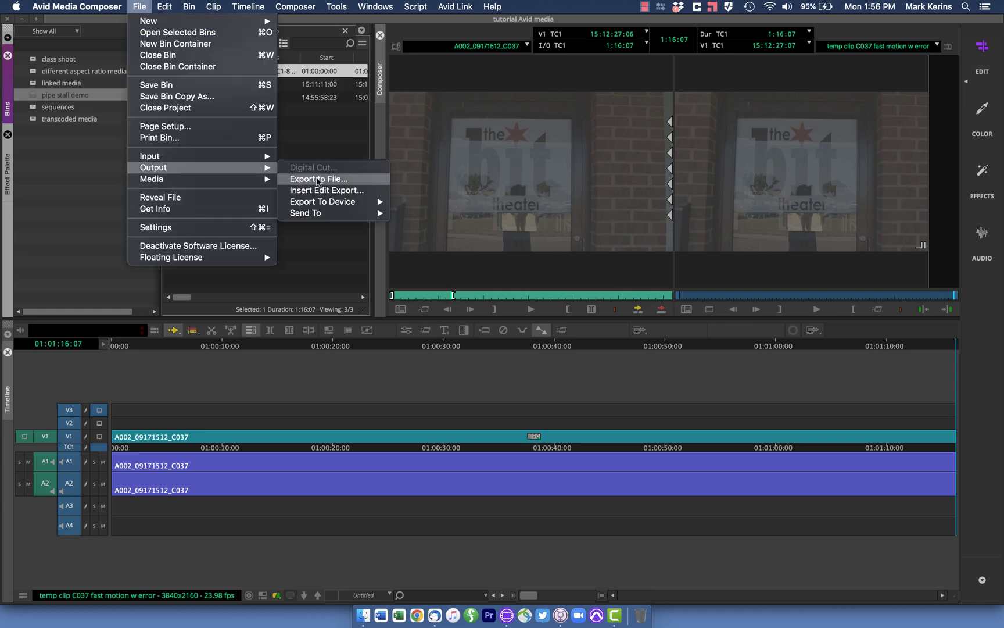
{"action": "left_click", "coordinate": [334, 182]}
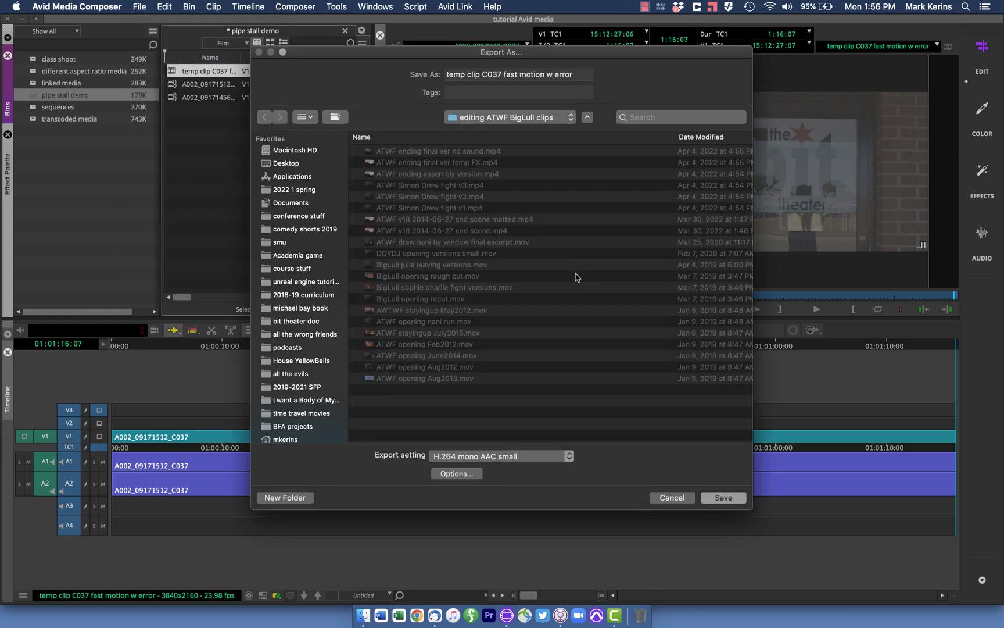
{"action": "left_click", "coordinate": [482, 456]}
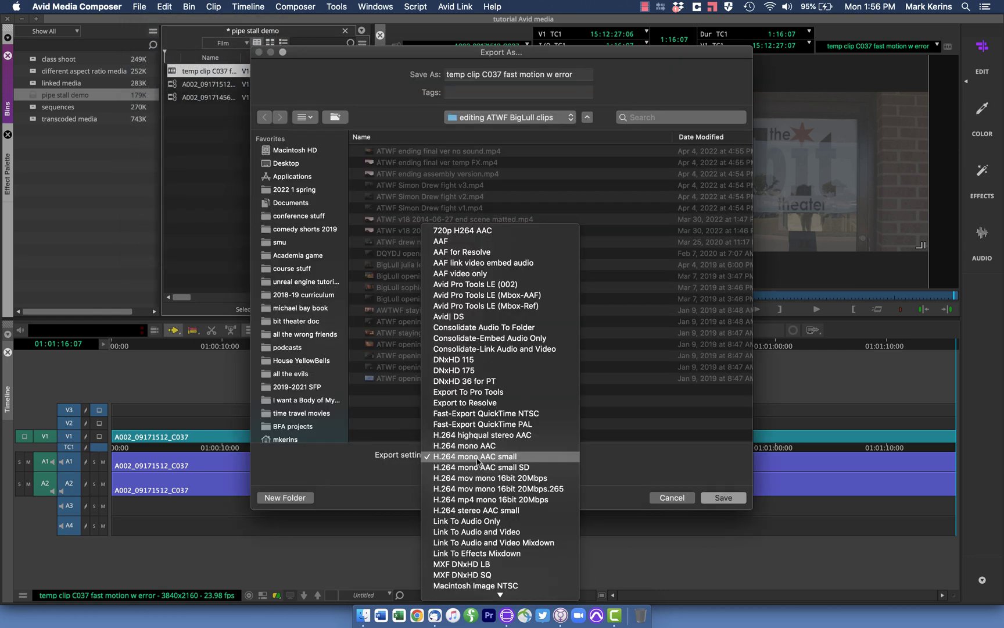
{"action": "scroll", "coordinate": [479, 462], "scroll_direction": "down", "scroll_amount": 4}
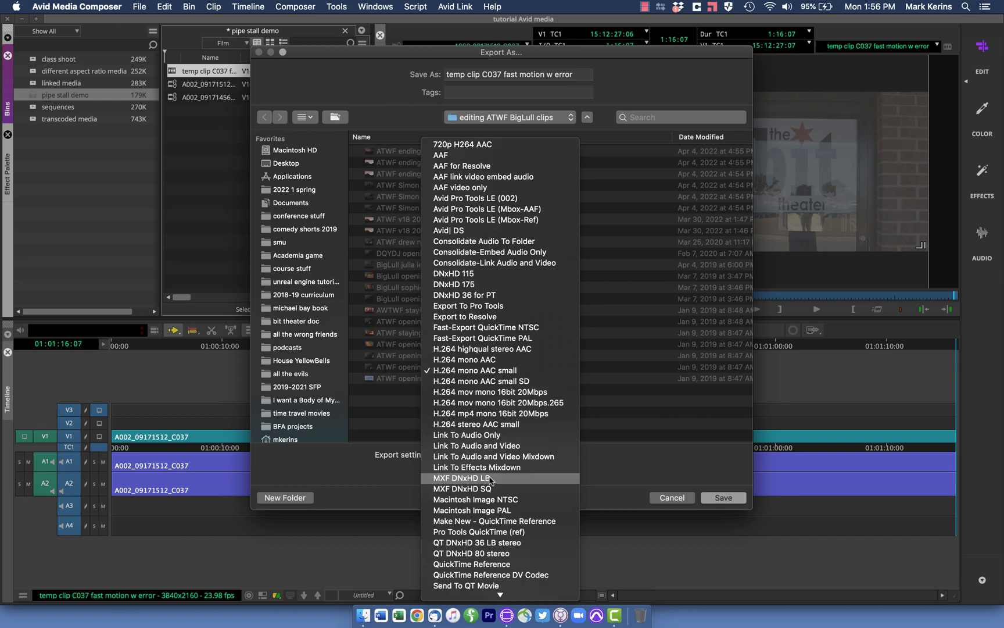
{"action": "left_click", "coordinate": [489, 477]}
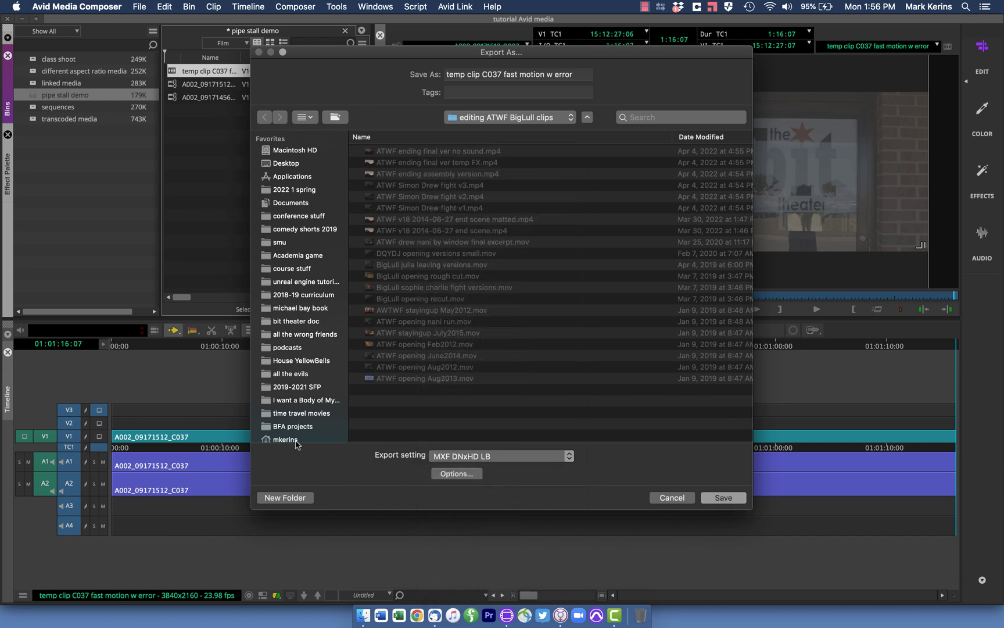
{"action": "scroll", "coordinate": [296, 439], "scroll_direction": "down", "scroll_amount": 5}
{"action": "left_click", "coordinate": [292, 437]}
{"action": "double_click", "coordinate": [418, 151]}
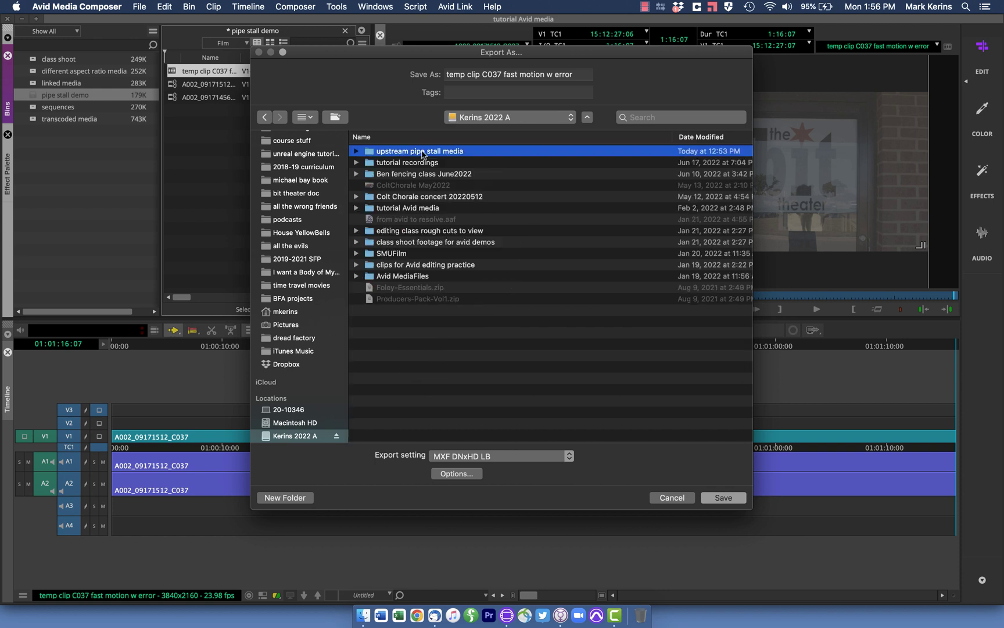
{"action": "left_click", "coordinate": [723, 497]}
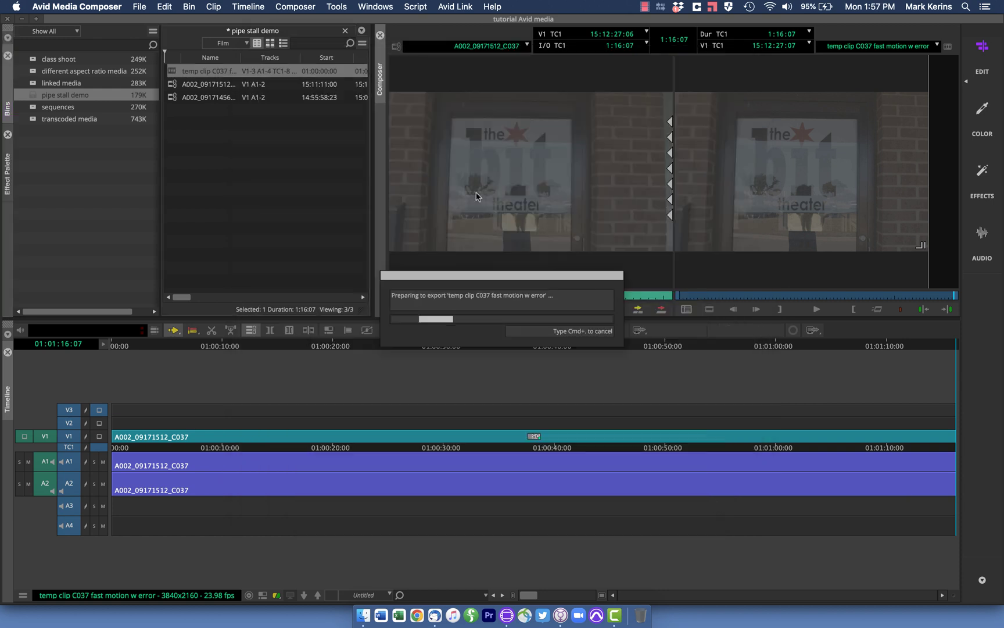